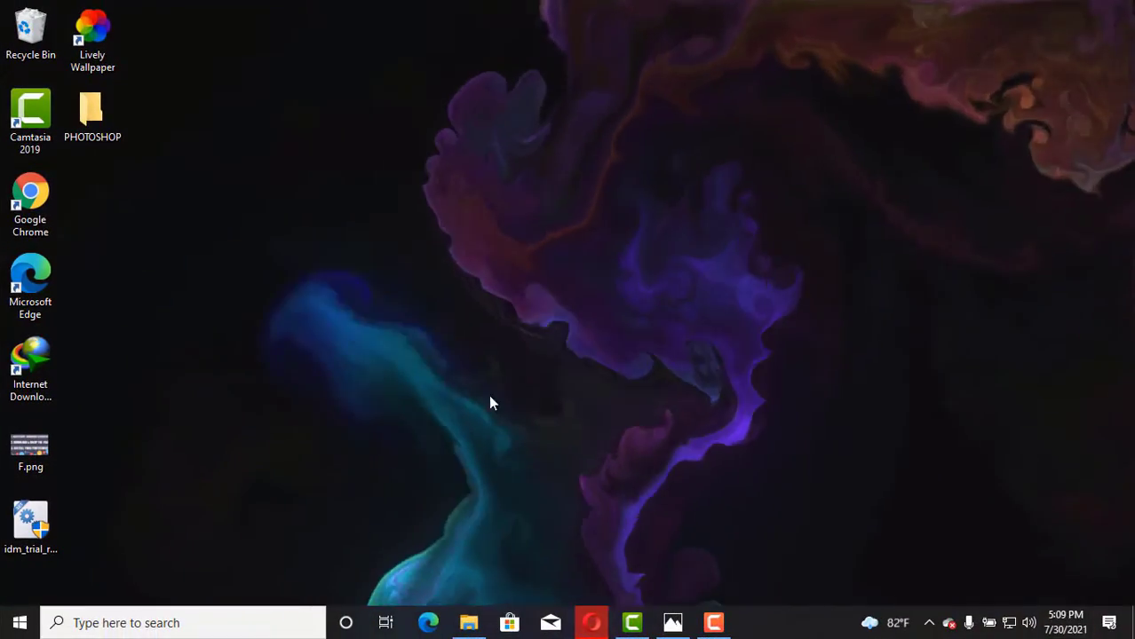
Step: Download the 1.6G Photoshop CC 2019 .rar from Google Drive despite the virus-scan warning, then minimize Opera
click(592, 625)
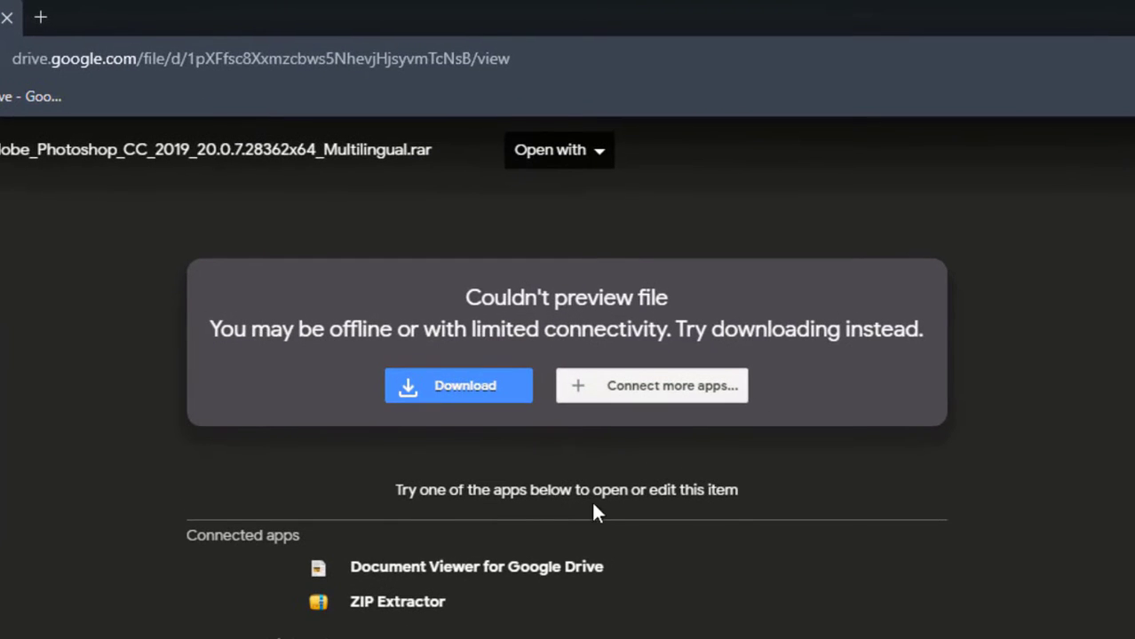
click(468, 400)
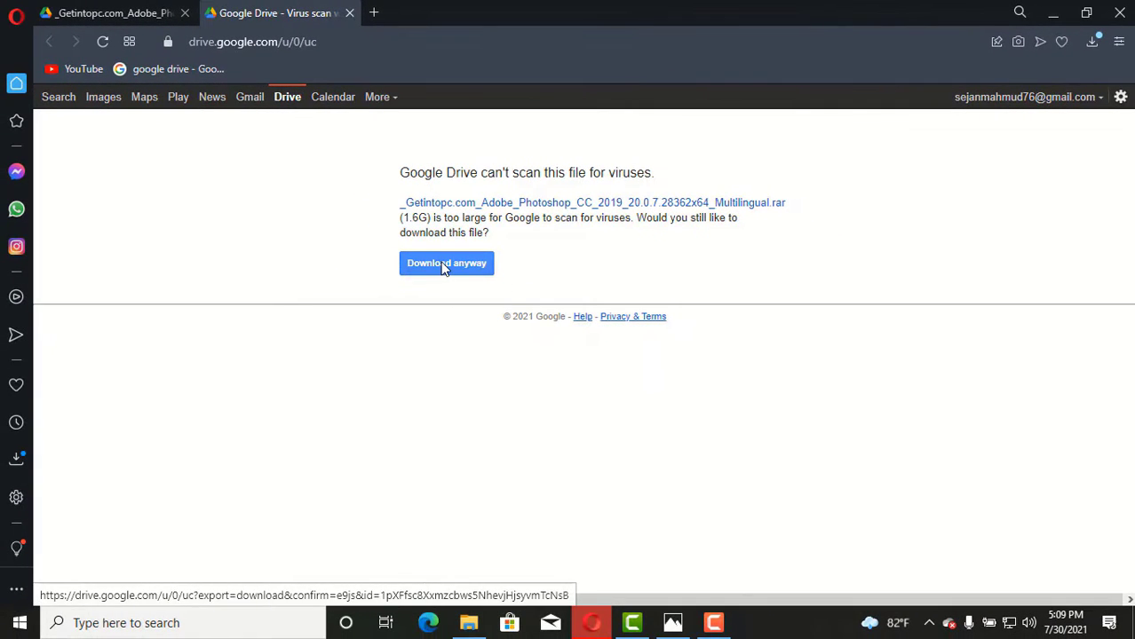
click(445, 268)
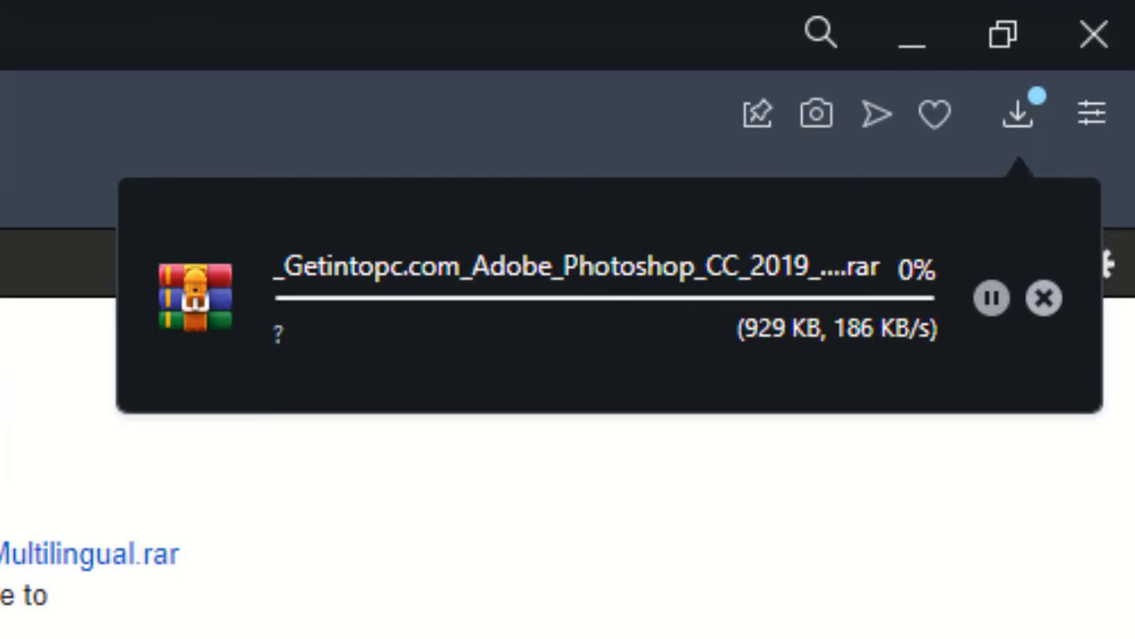
click(1043, 297)
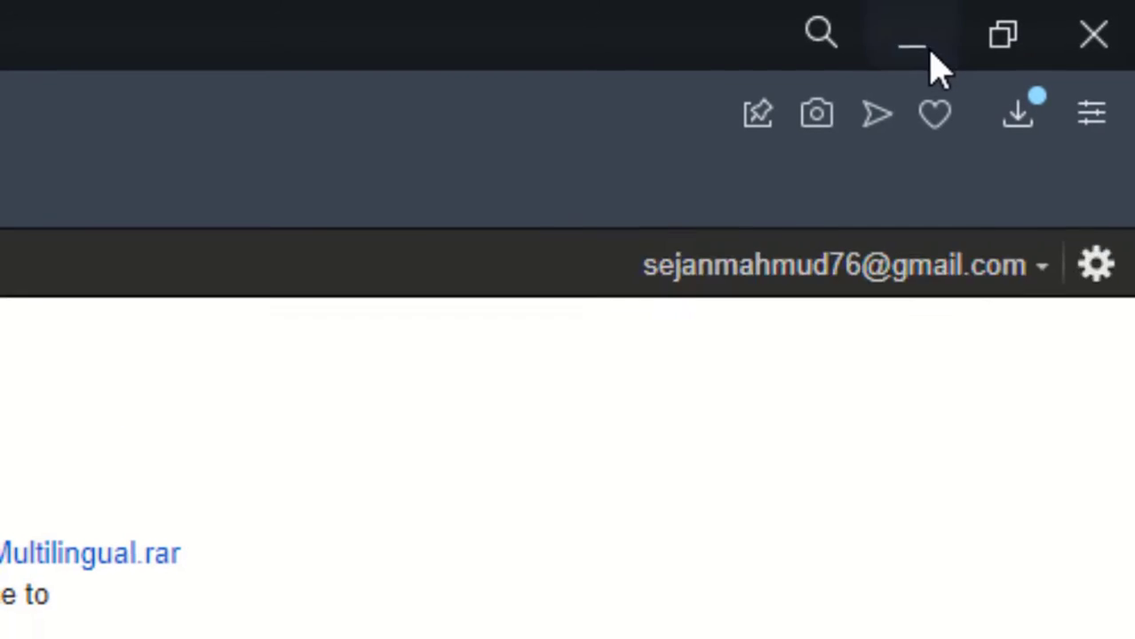
click(925, 46)
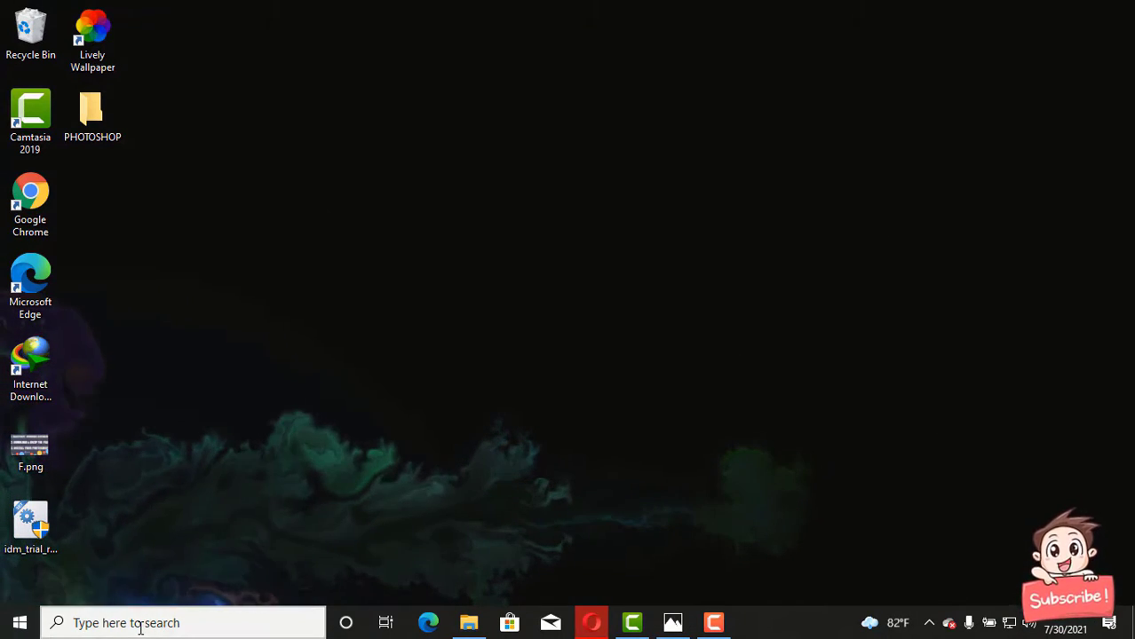
Step: Find Windows Security through Windows search and go to its Virus & threat protection page
click(140, 627)
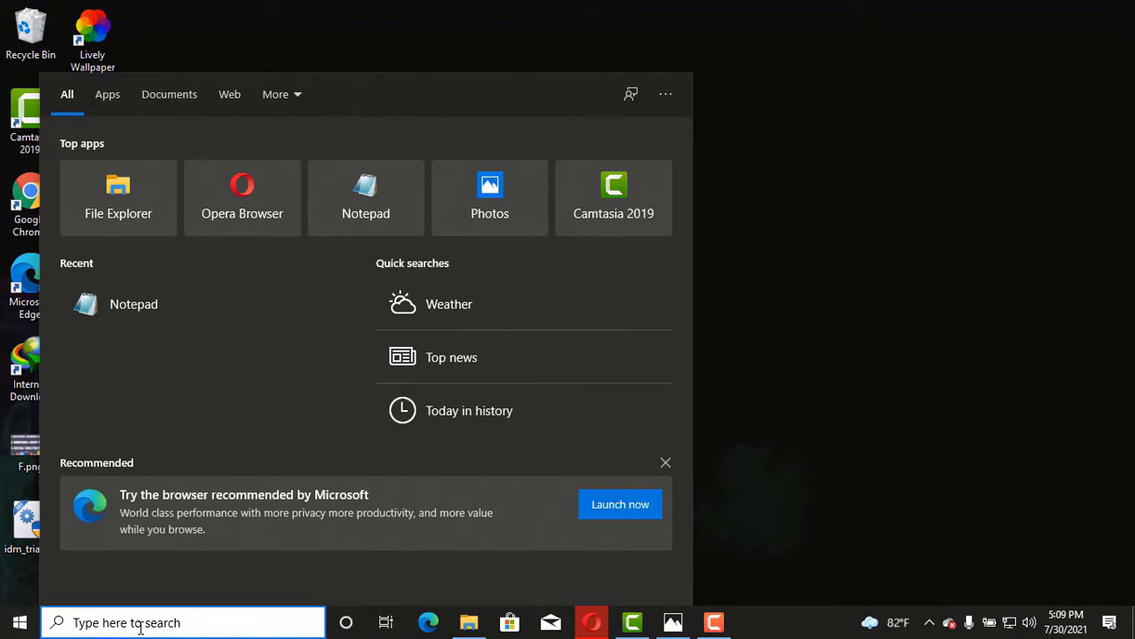
text(WINDO)
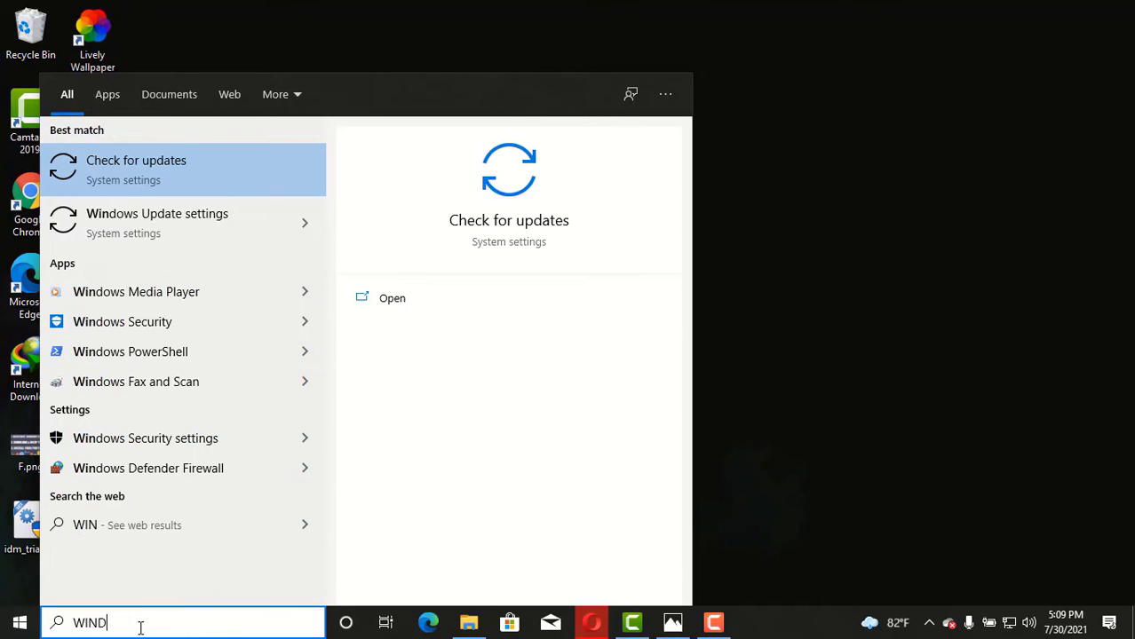
text(WS)
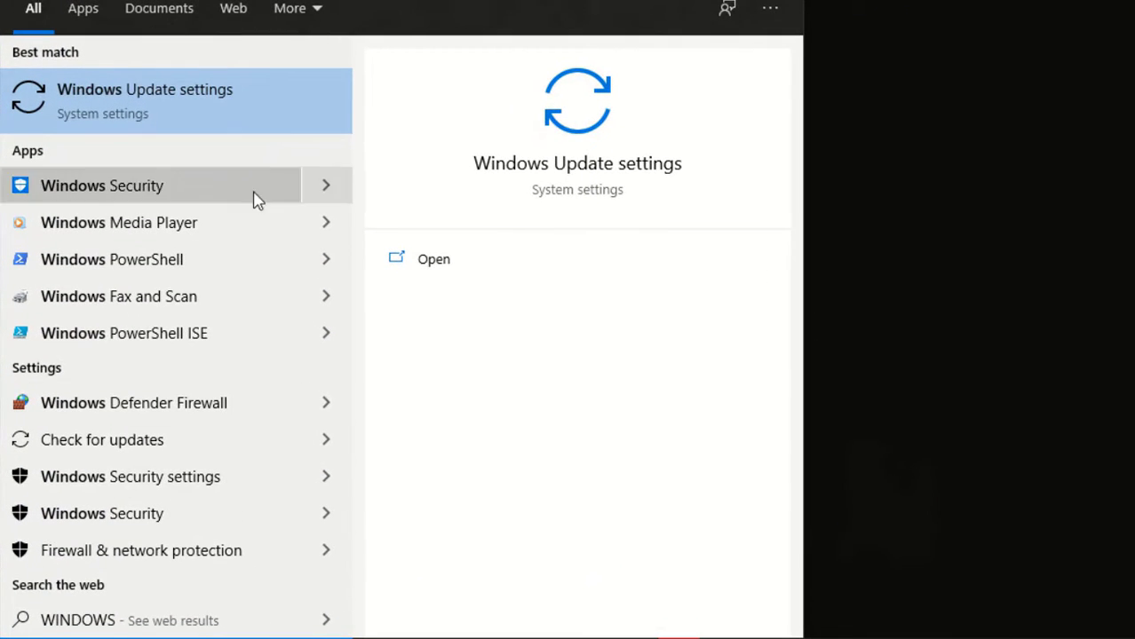
click(160, 194)
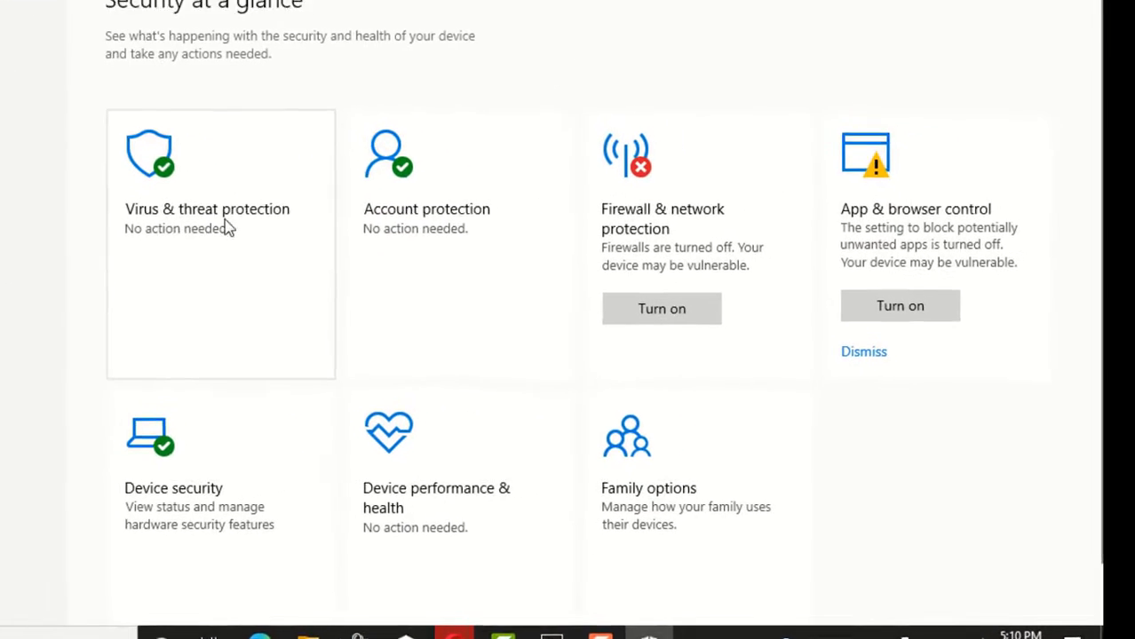
click(191, 206)
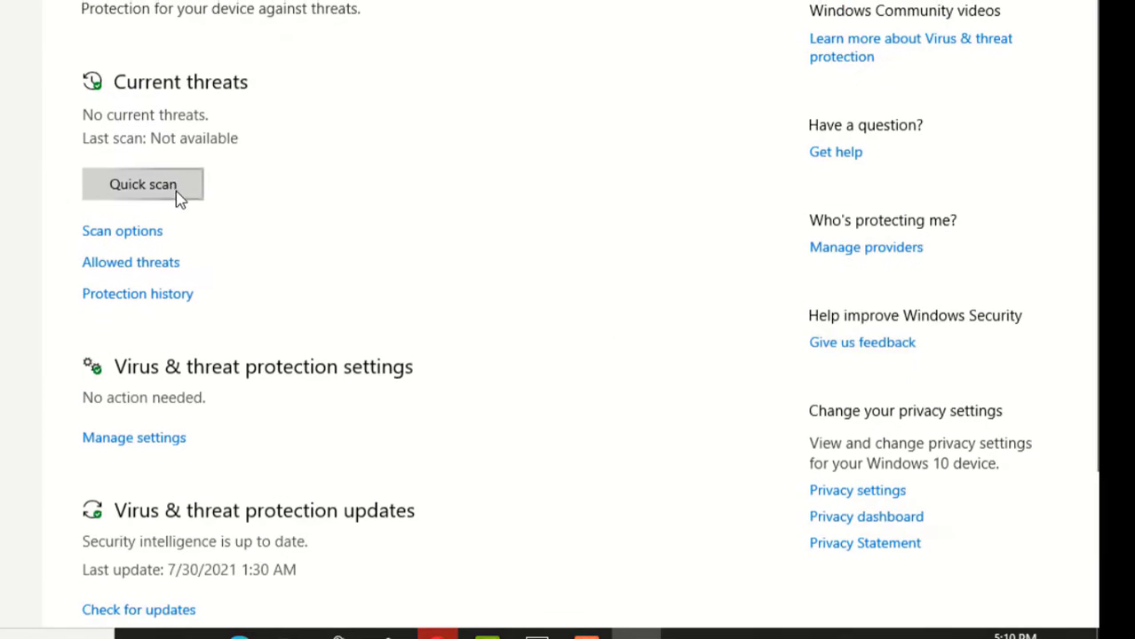
Step: Turn off automatic sample submission and Tamper Protection in Manage settings, then close Windows Security
scroll(152, 285, down, 3)
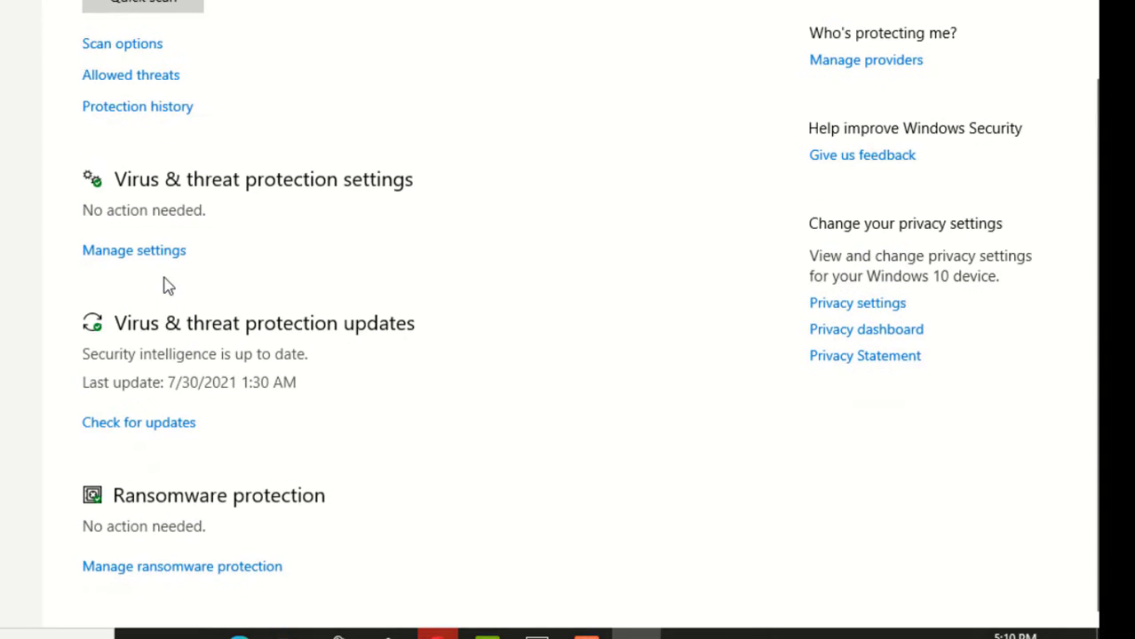
click(132, 253)
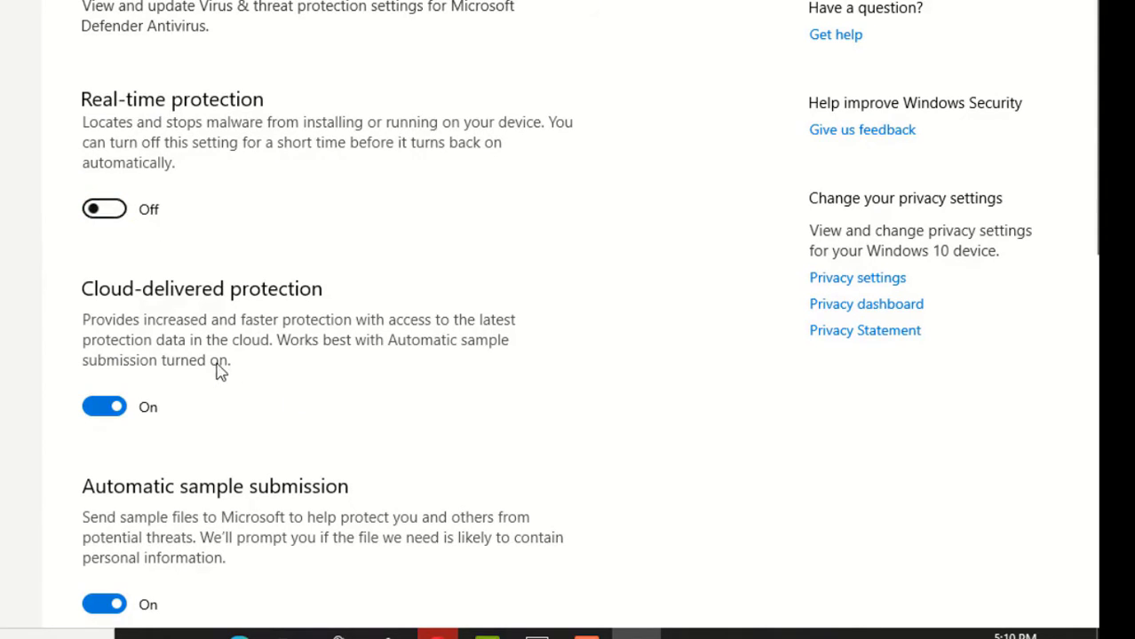
scroll(220, 371, down, 3)
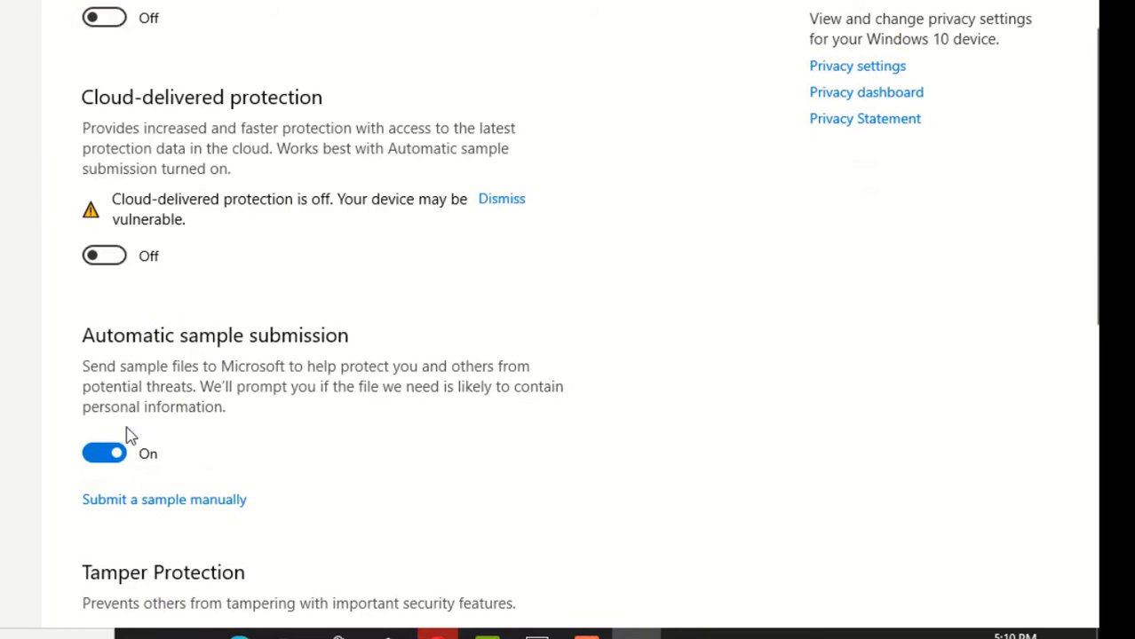
click(104, 413)
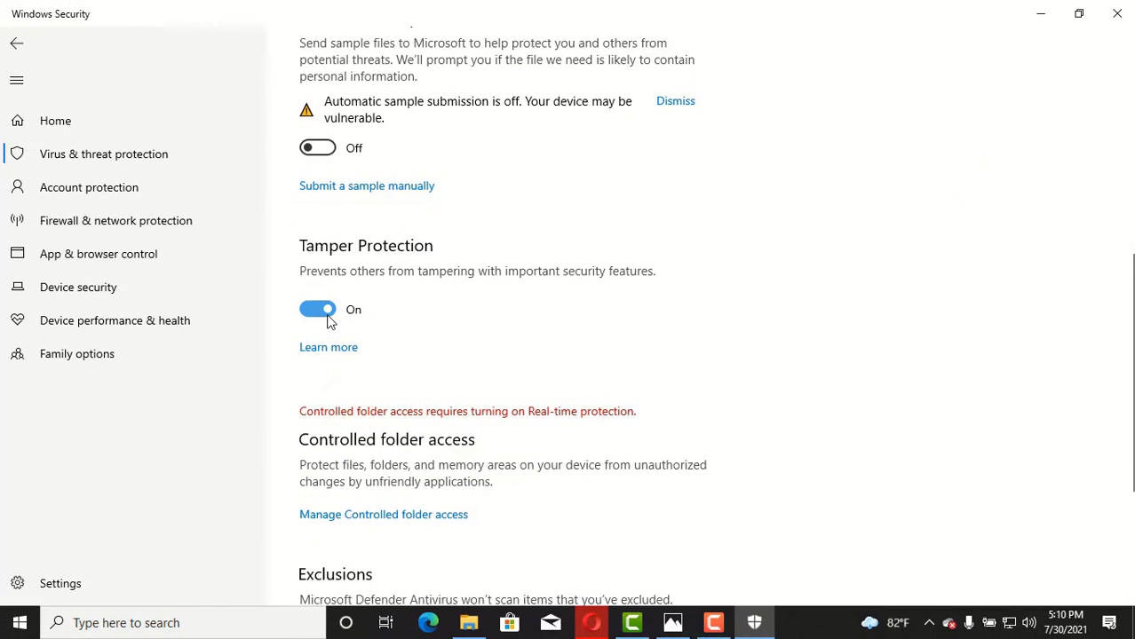
click(327, 316)
scroll(330, 387, down, 4)
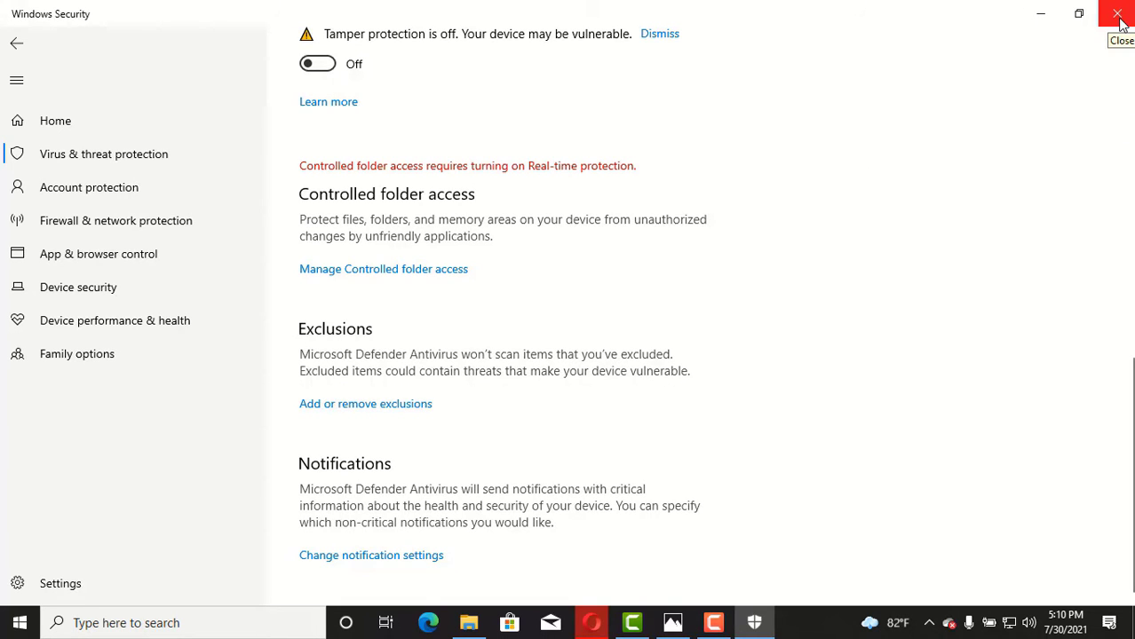
click(1117, 16)
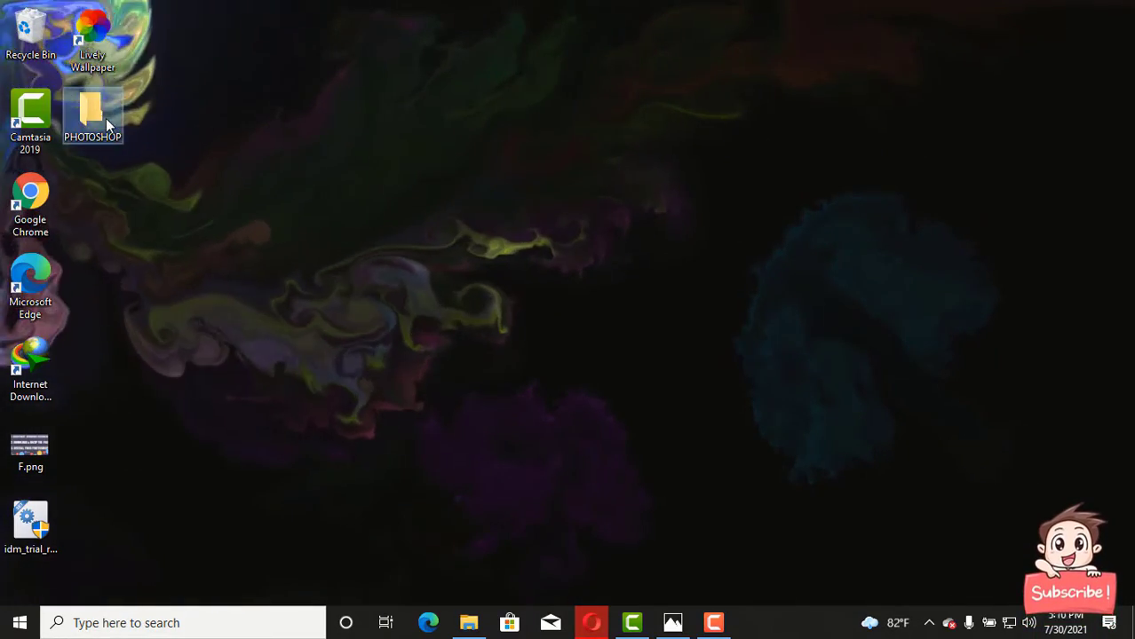
Step: Extract the Photoshop archive in the PHOTOSHOP folder with its password, then open the extracted folder and its subfolder
double_click(105, 118)
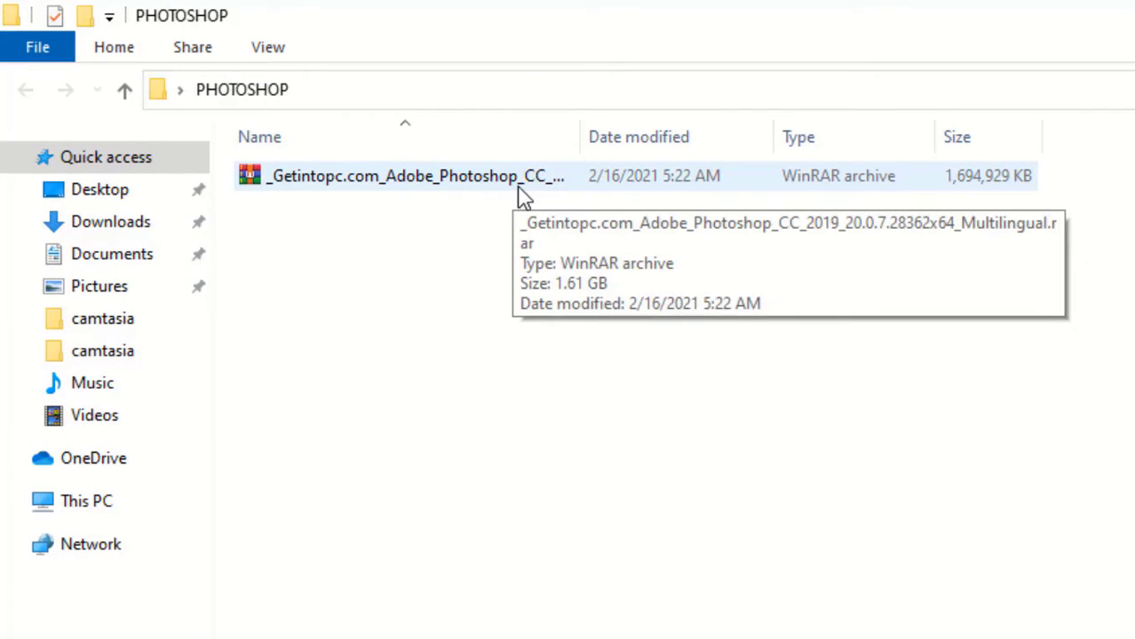
right_click(388, 176)
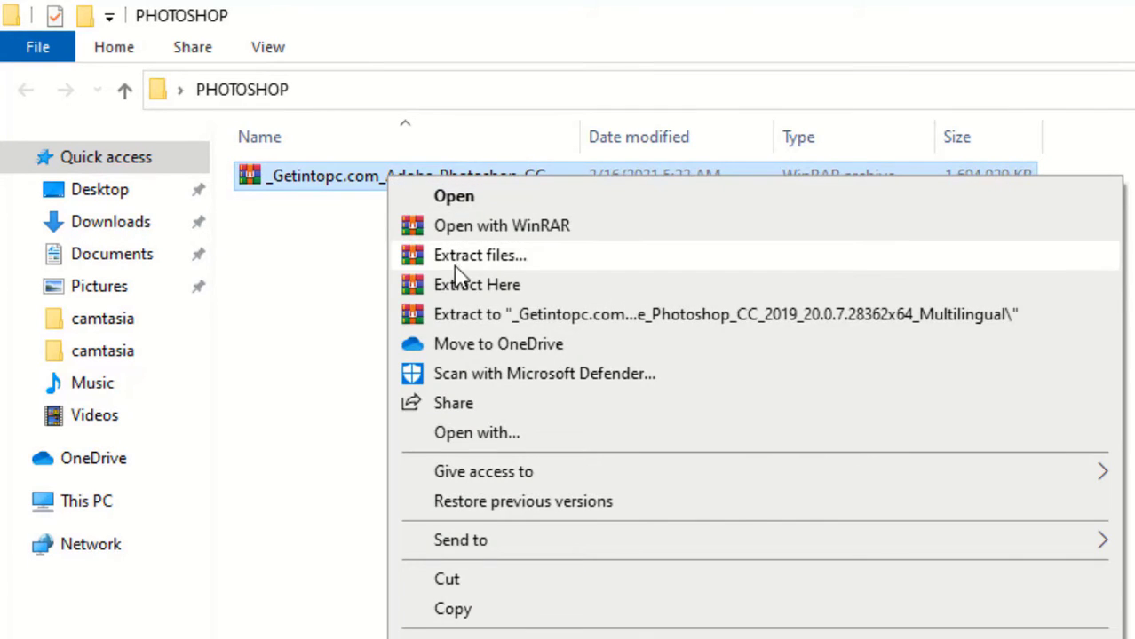
click(496, 284)
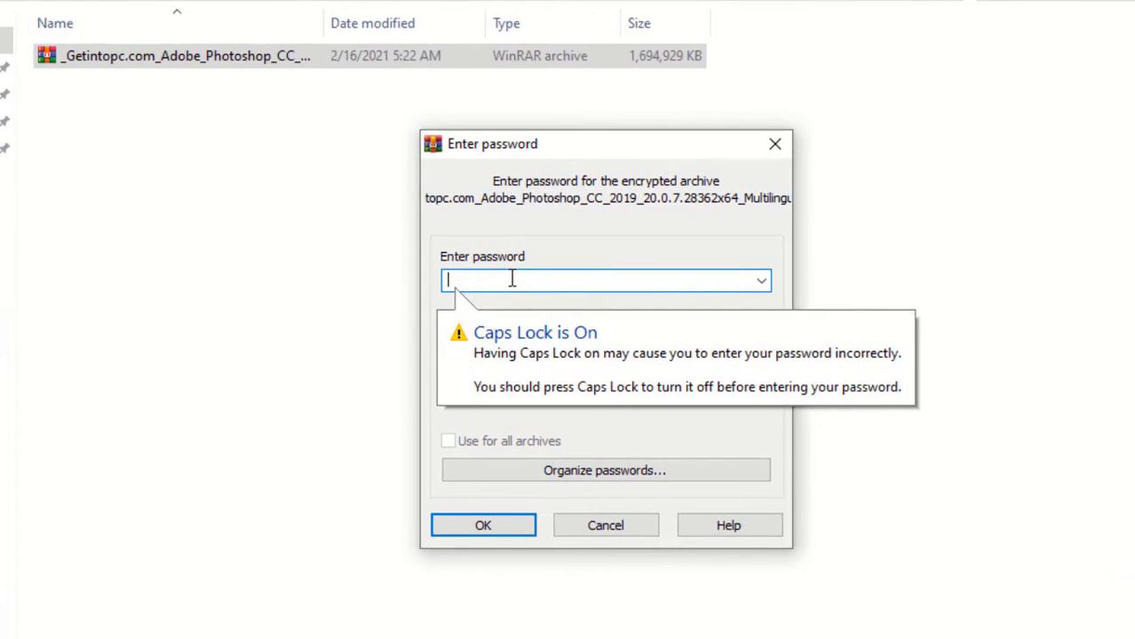
text(123)
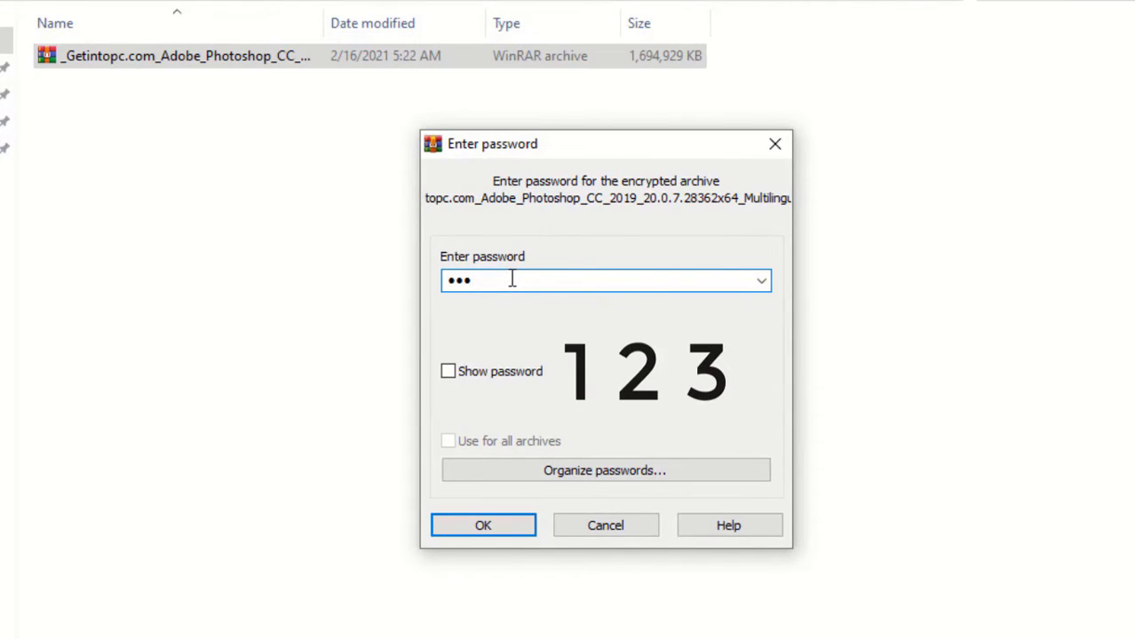
click(499, 522)
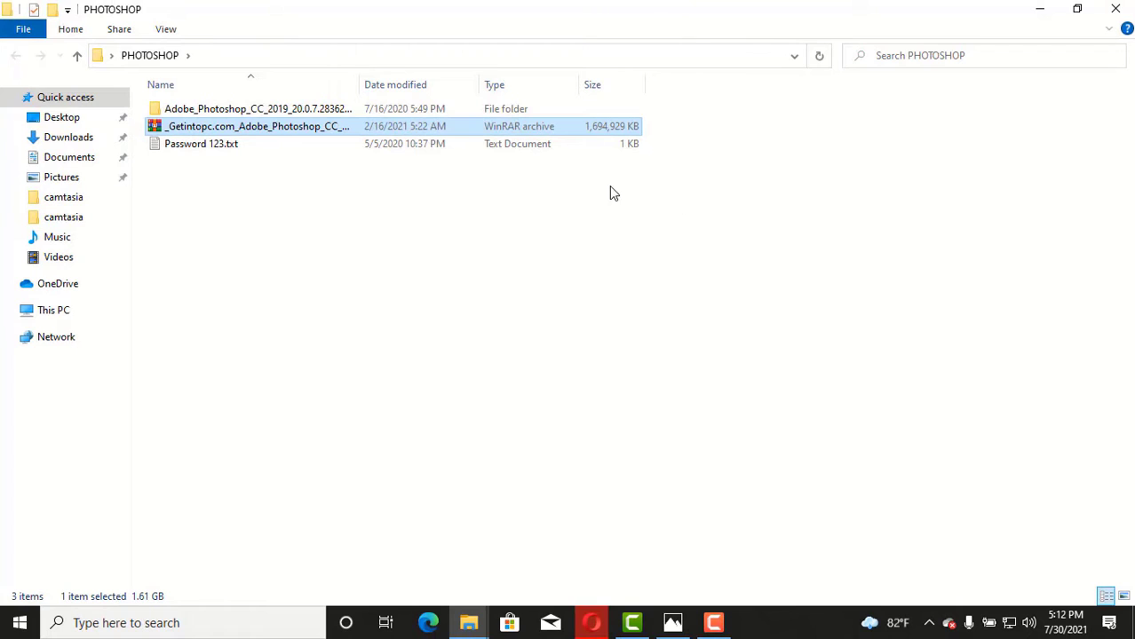
double_click(241, 111)
double_click(240, 110)
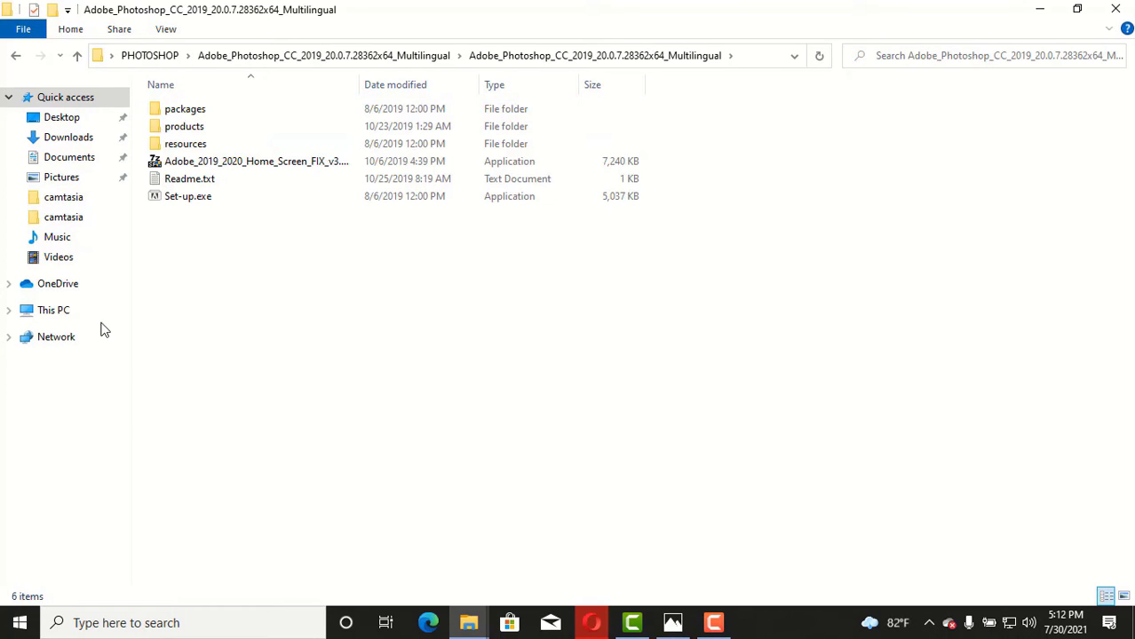
Step: Run Set-up.exe to install Photoshop CC 20.0.7 in English (North America) at the default location
double_click(201, 204)
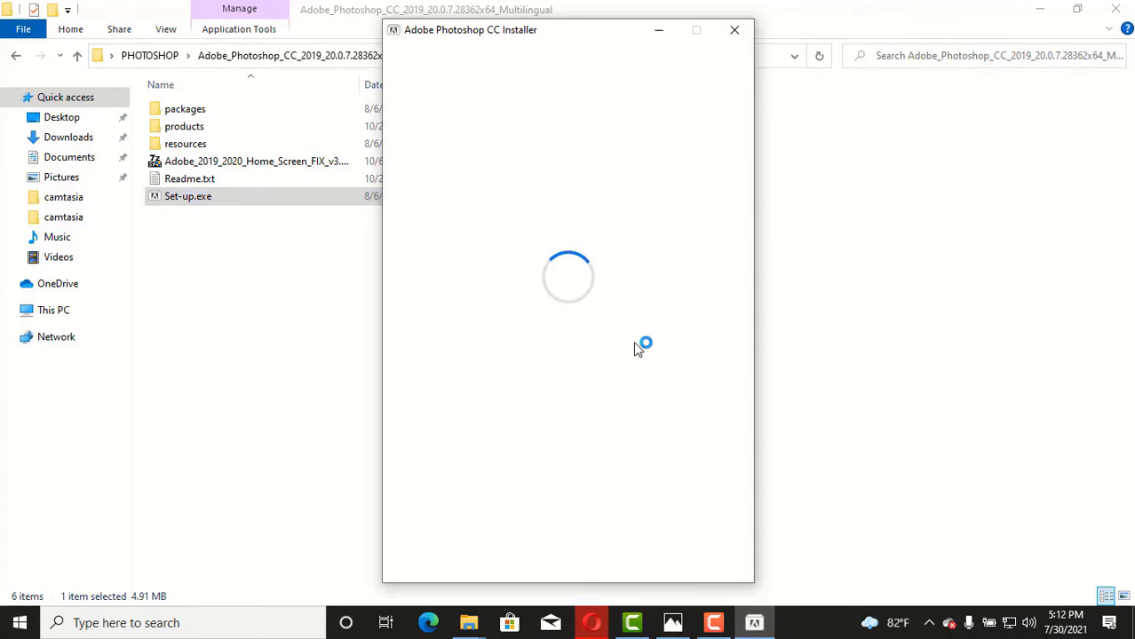
click(1113, 9)
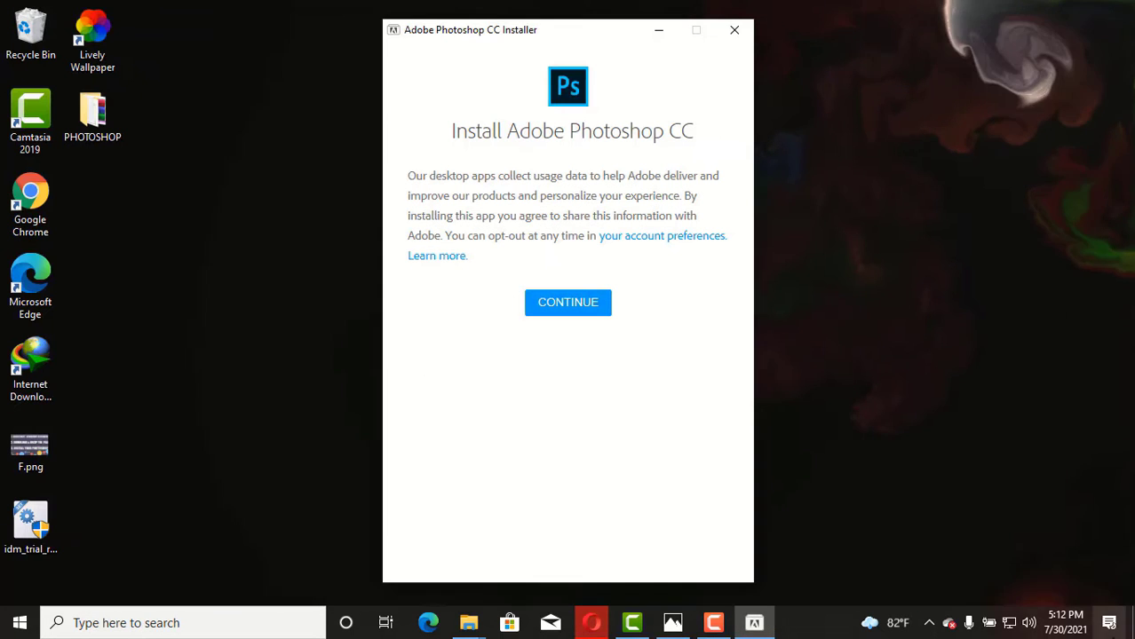
click(547, 310)
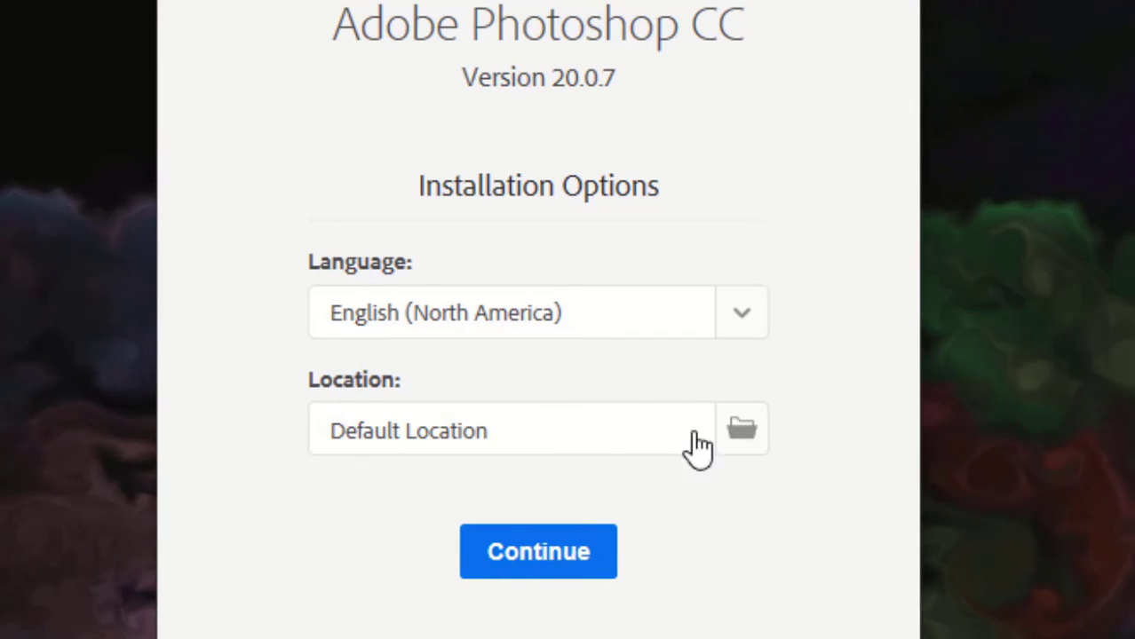
click(566, 553)
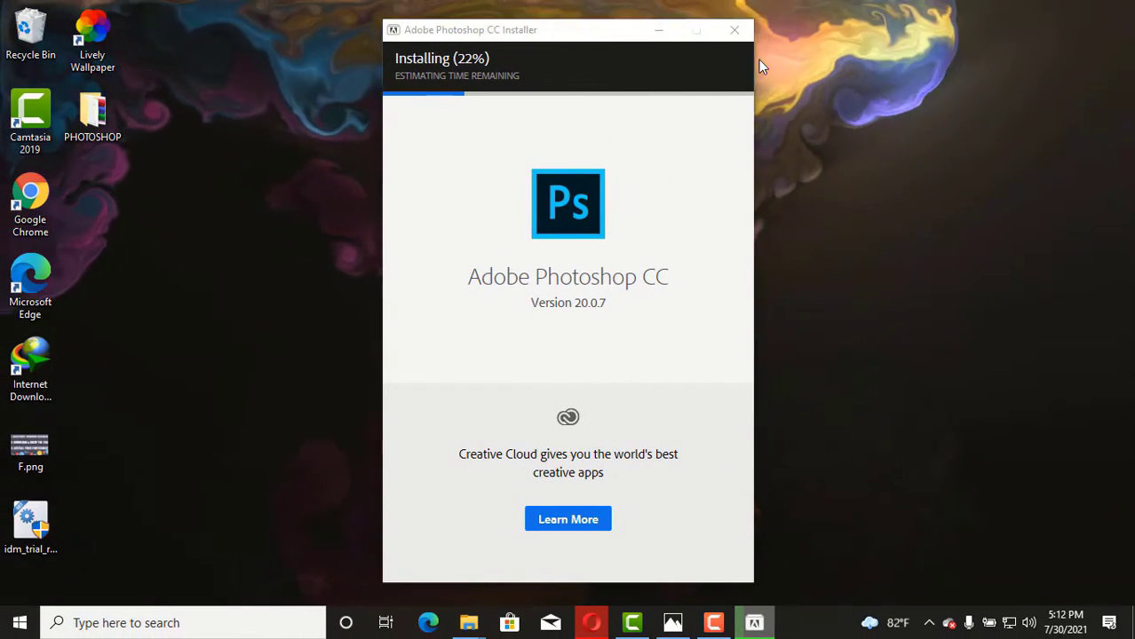
click(758, 59)
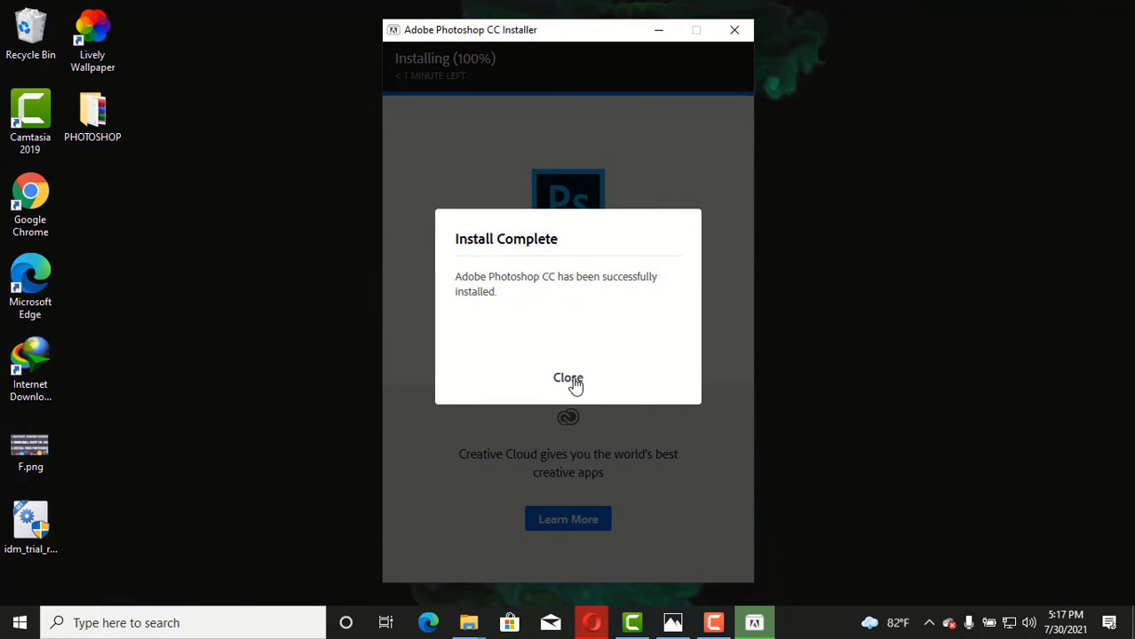
click(568, 380)
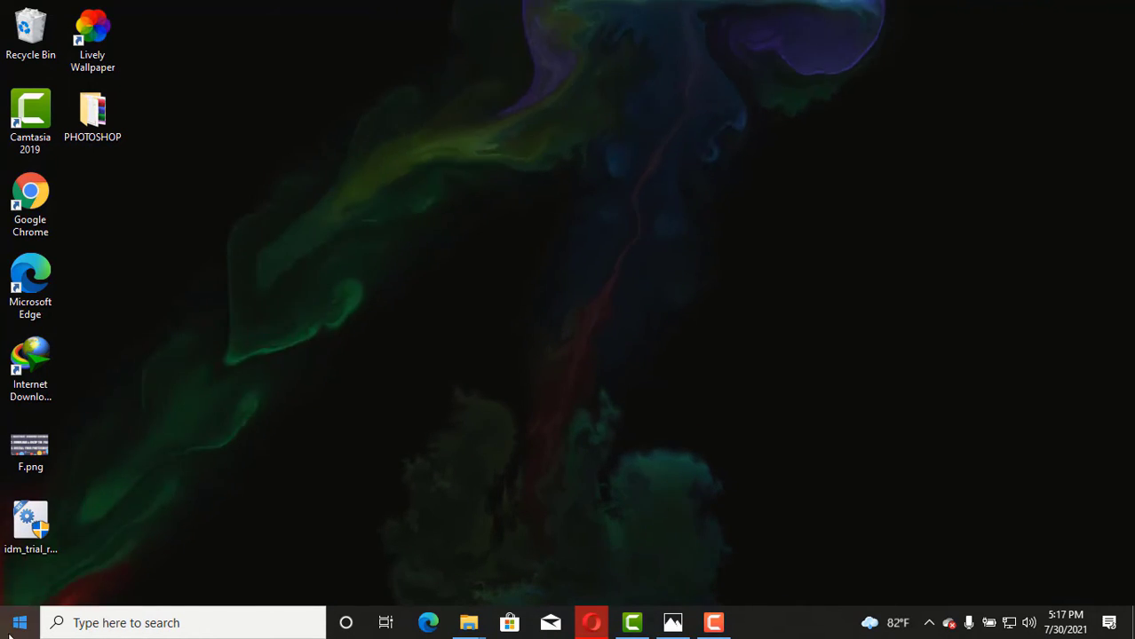
Step: Launch Adobe Photoshop CC 2019 from Start, cancel the new-document dialog, and minimize the window
click(18, 626)
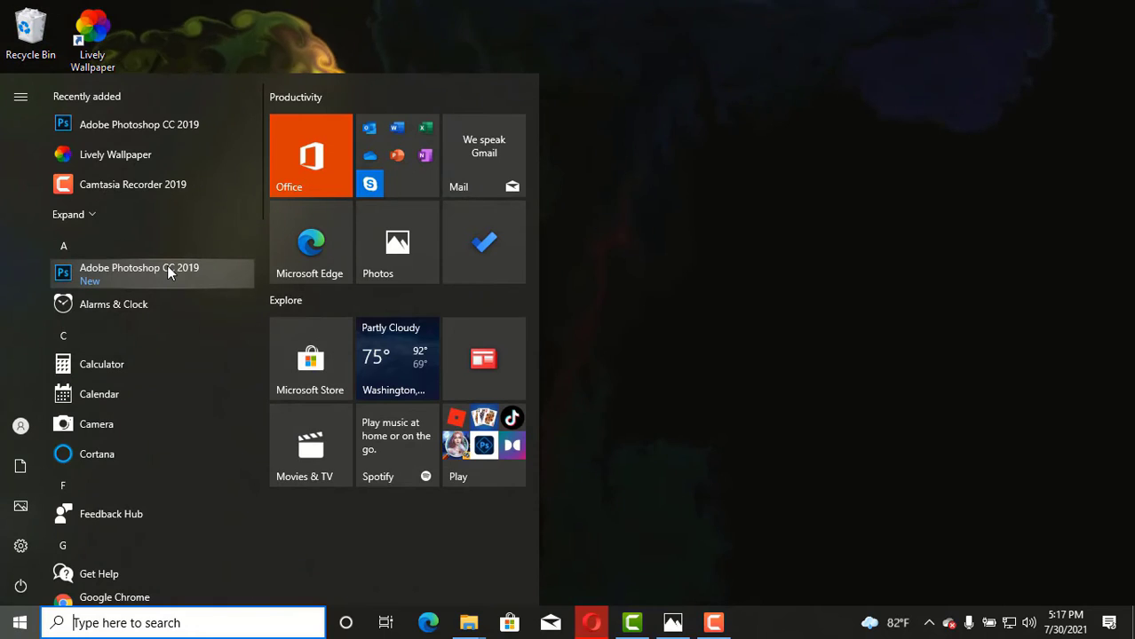
click(168, 269)
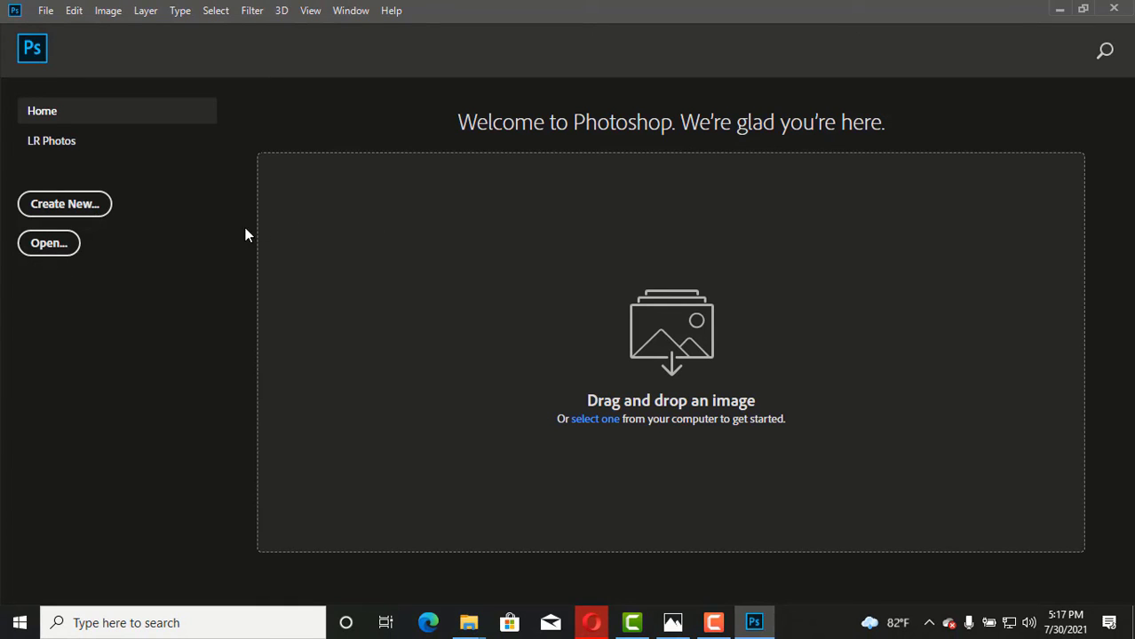
click(51, 216)
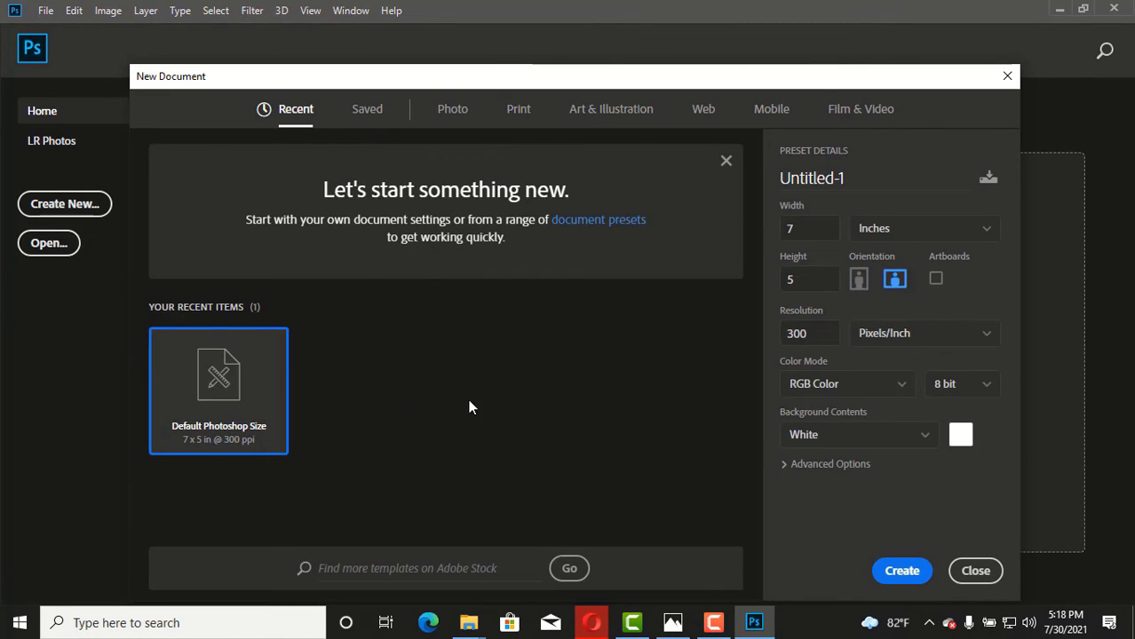
click(1009, 77)
click(1061, 10)
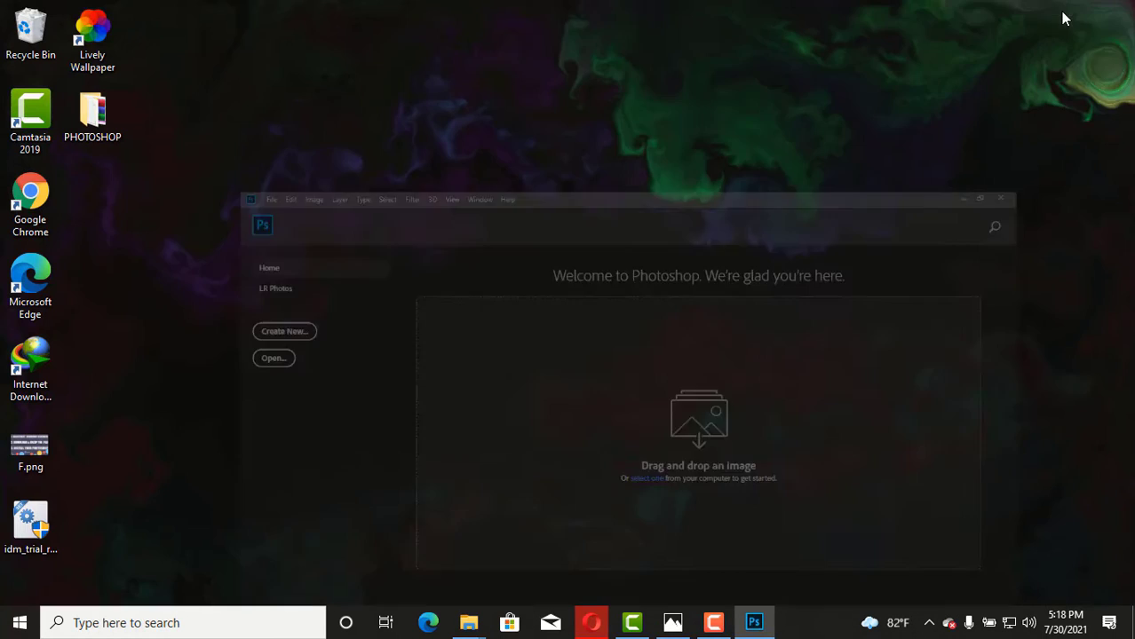